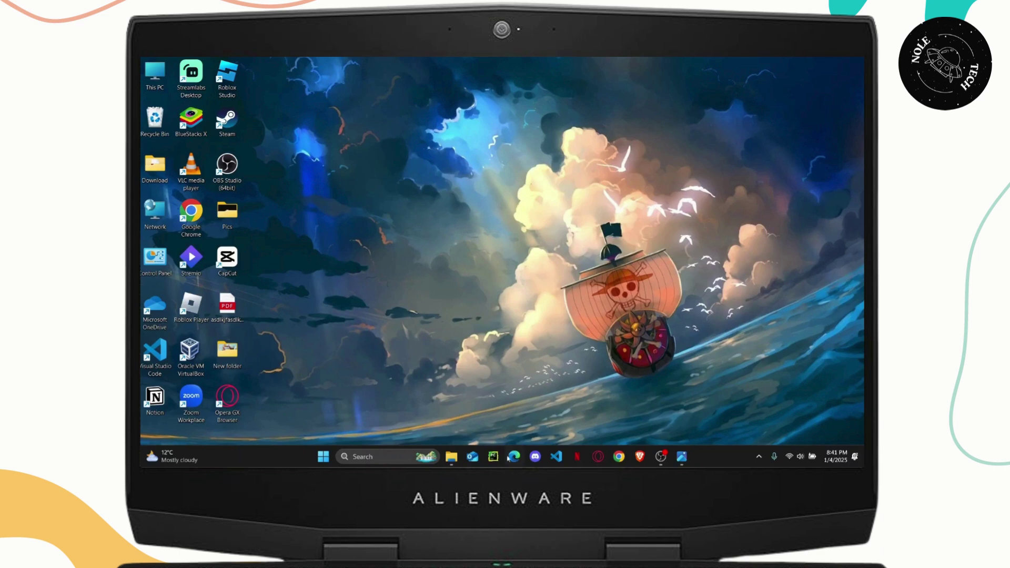
Launch Chrome, run a Google search for 'hwmonitor', and add a blank second tab
click(619, 456)
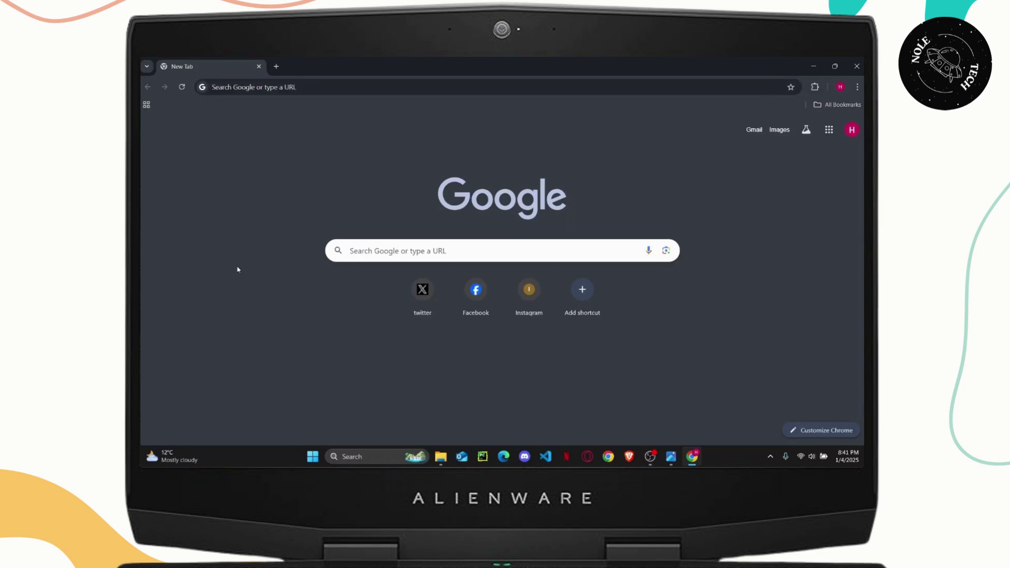
click(298, 87)
text(hwmonit)
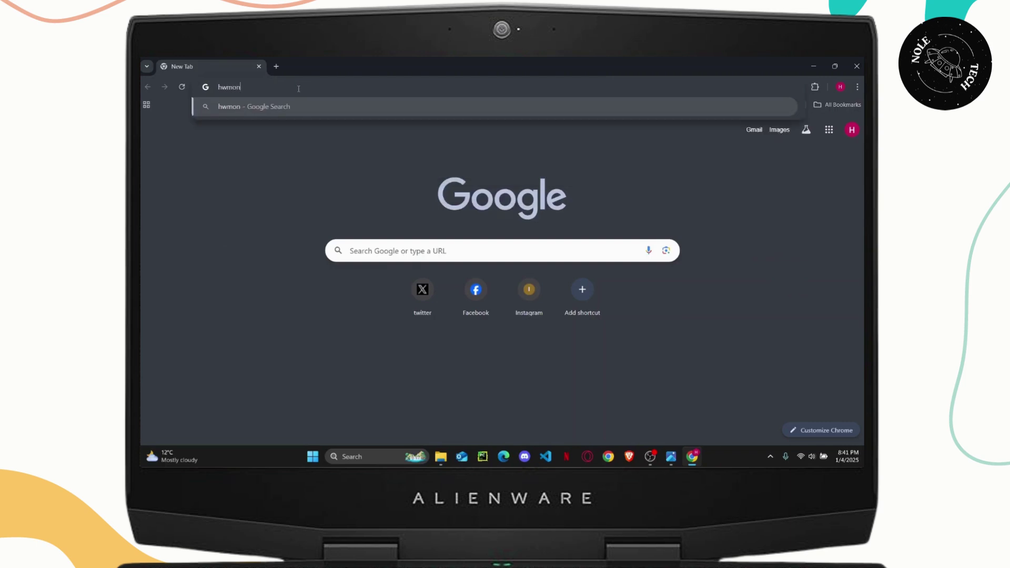
text(or)
key(Return)
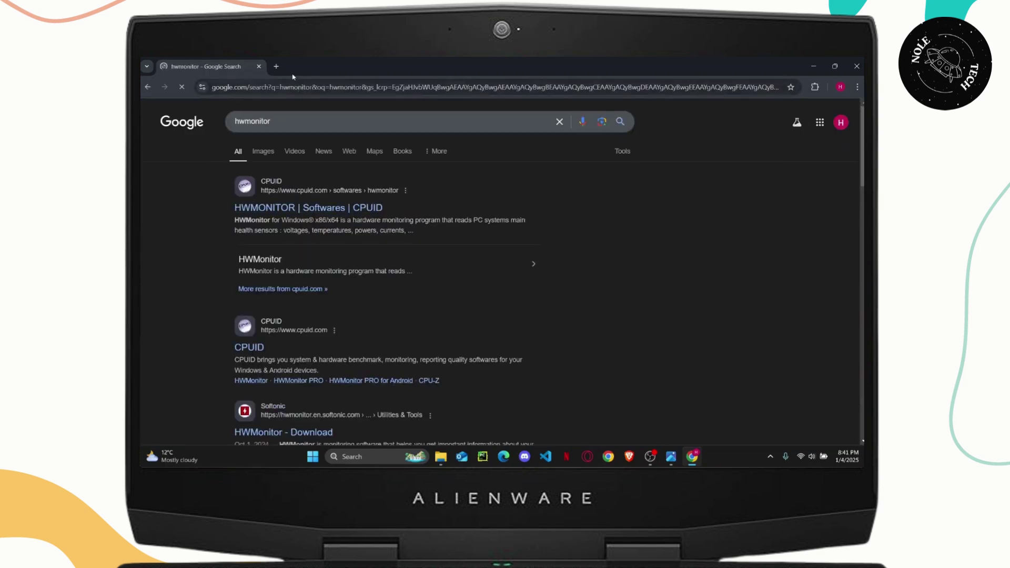
click(276, 66)
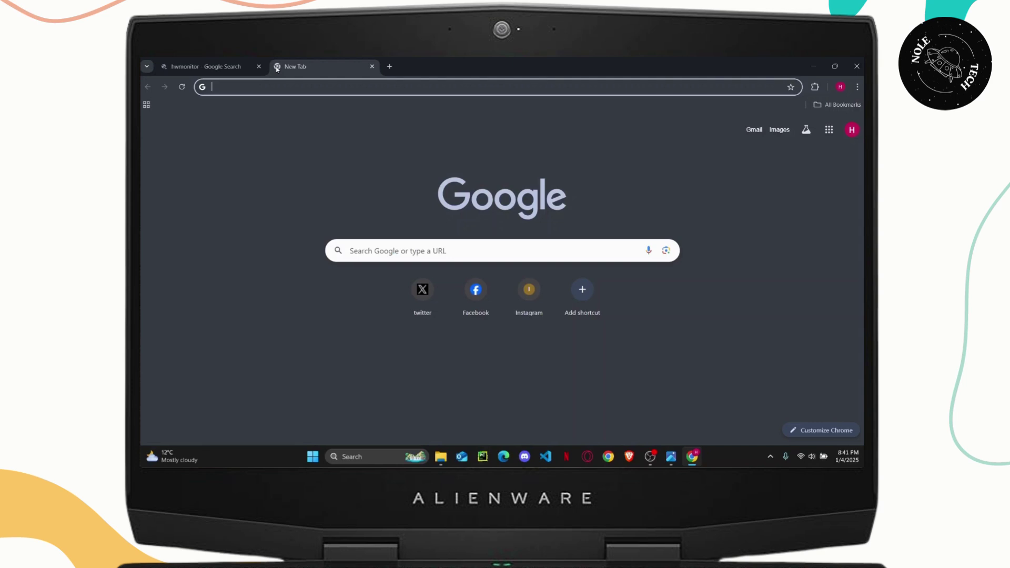
text(co)
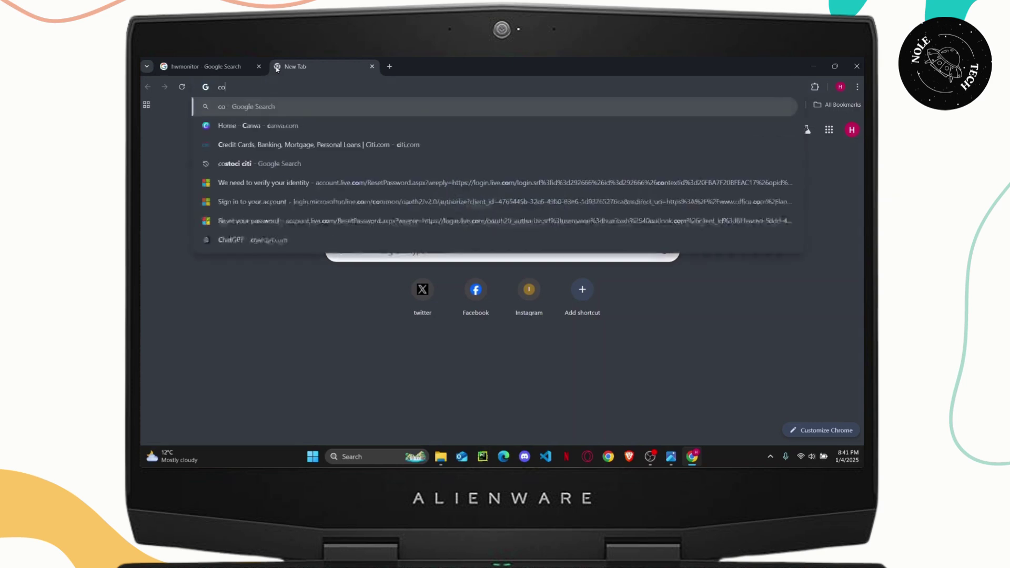
text(re temp)
Submit the Google search for 'core temp' in the second tab
key(Return)
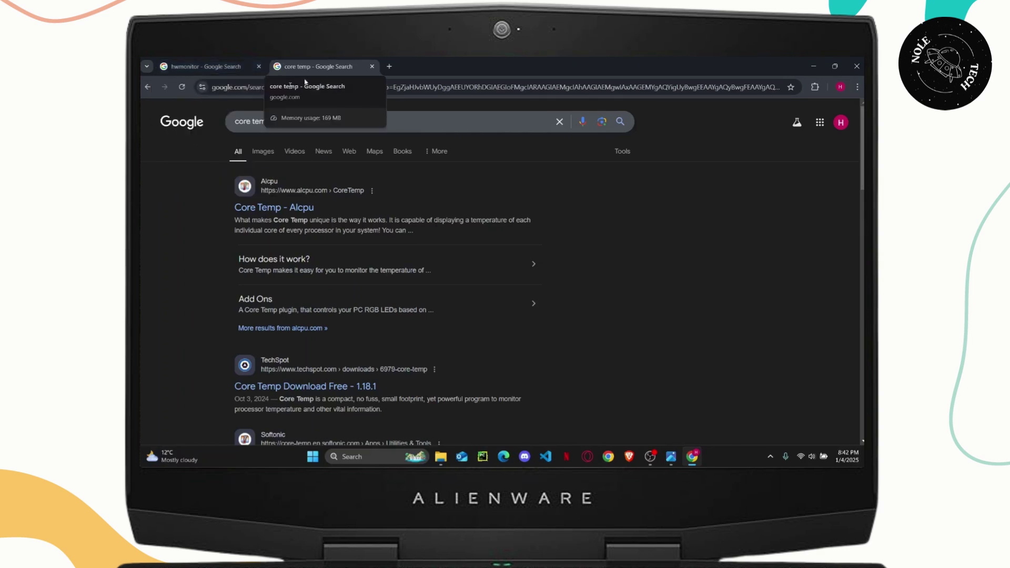
click(199, 63)
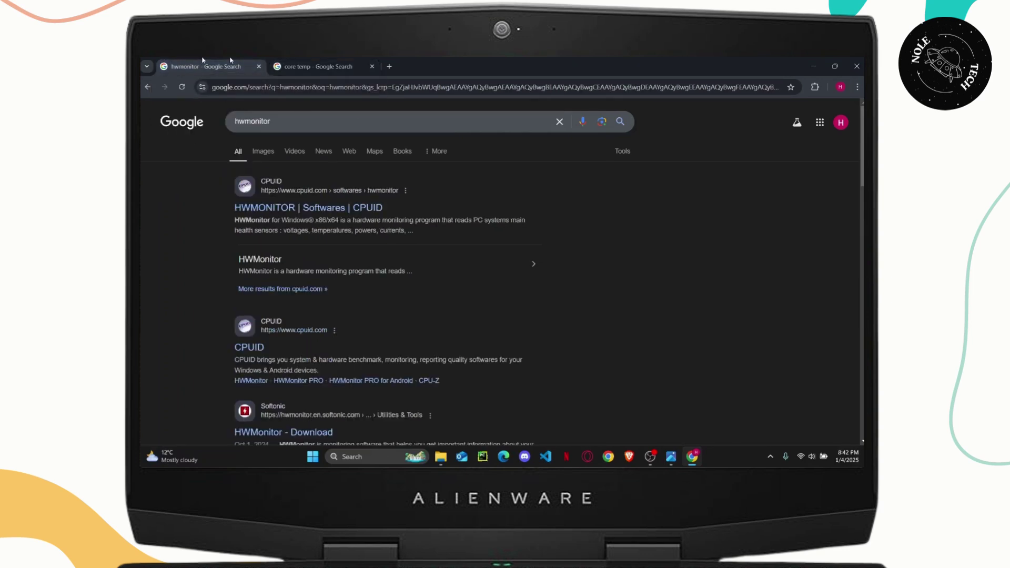